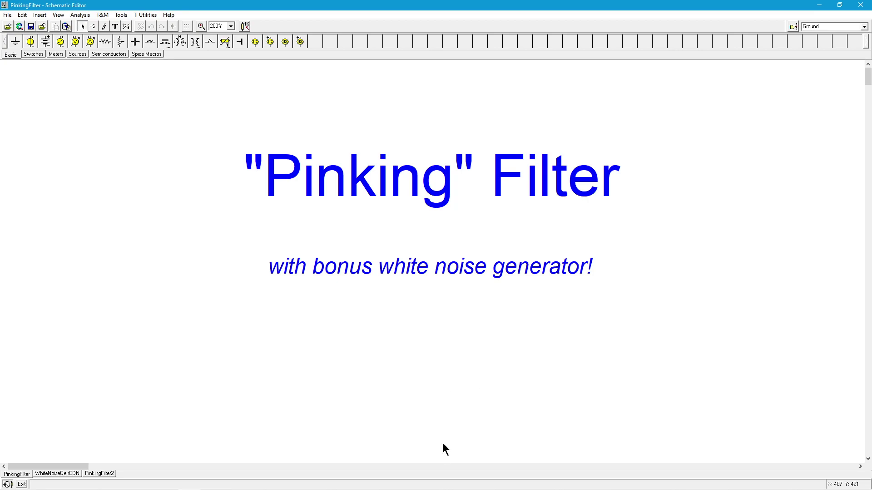
- Run an AC transfer characteristic on the pinking filter circuit from 10 Hz to 100 kHz, logarithmic sweep, 100 points, amplitude diagram
left_click(446, 466)
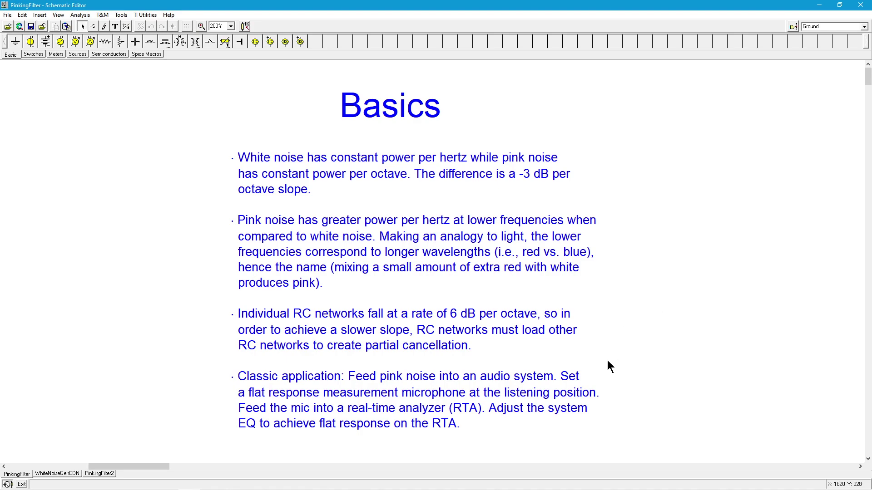
left_click(630, 464)
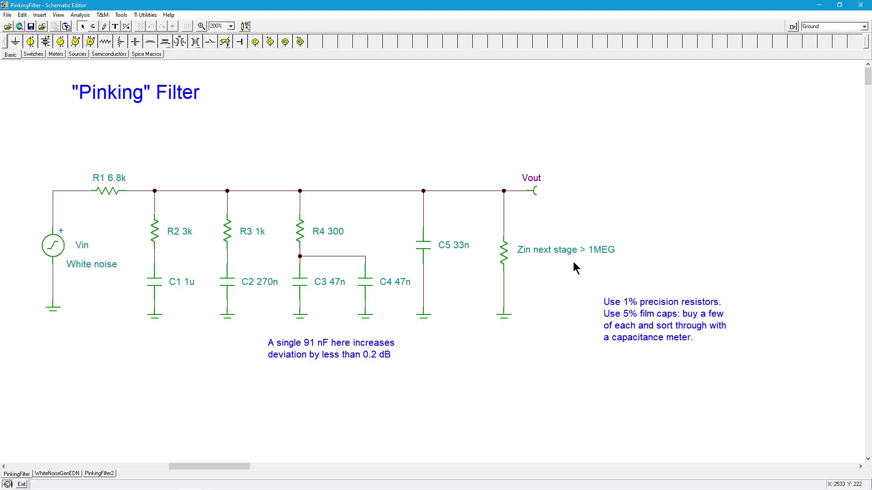
left_click(81, 15)
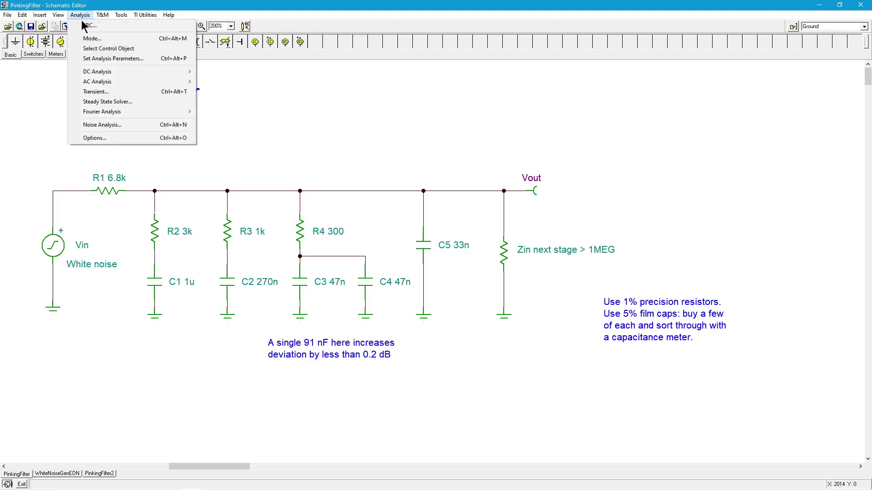
mouse_move(110, 83)
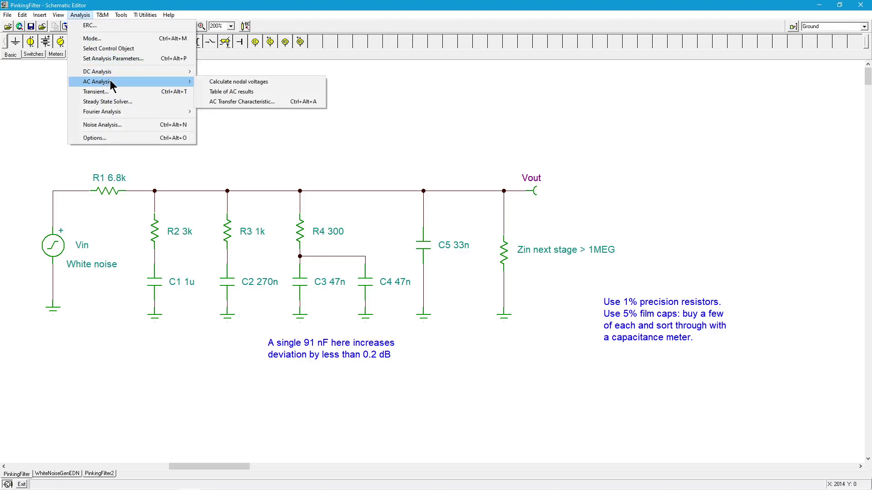
left_click(249, 102)
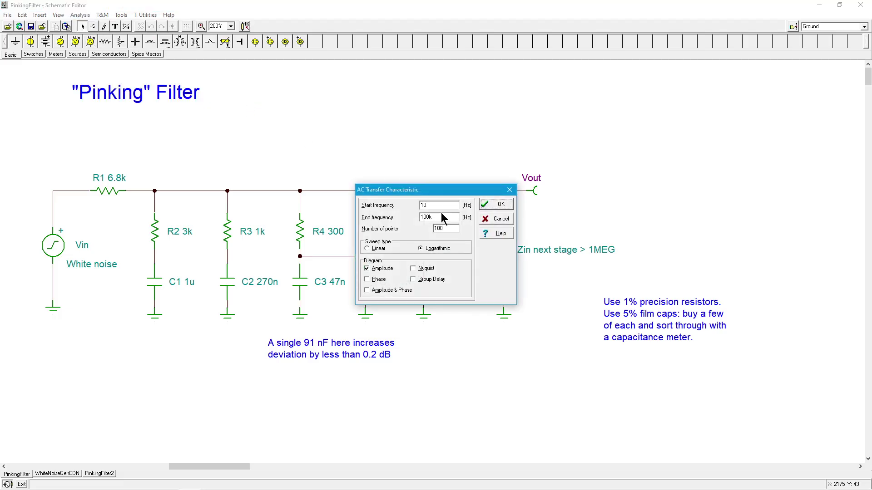
left_click(495, 204)
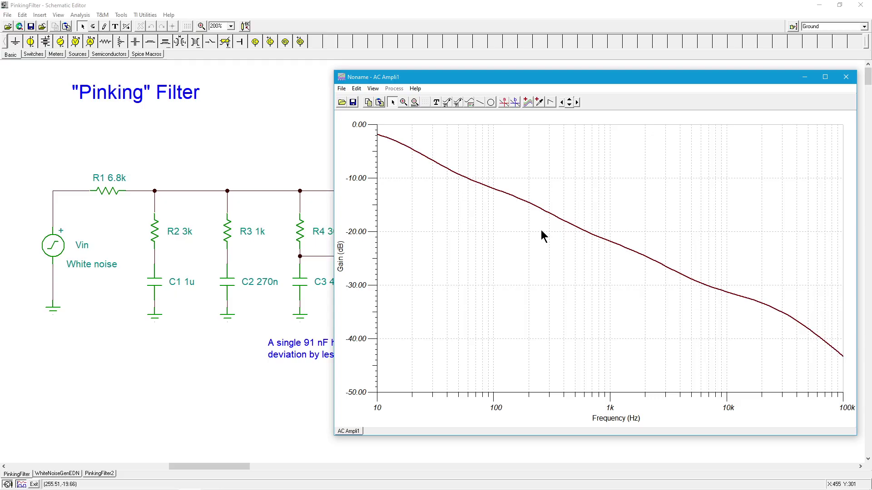
- Measure the gain curve with a cursor at about 100 Hz and 1 kHz, then remove the cursor and close the diagram
left_click(503, 102)
left_click(447, 168)
left_click_drag(460, 107, 379, 209)
left_click_drag(448, 117, 493, 126)
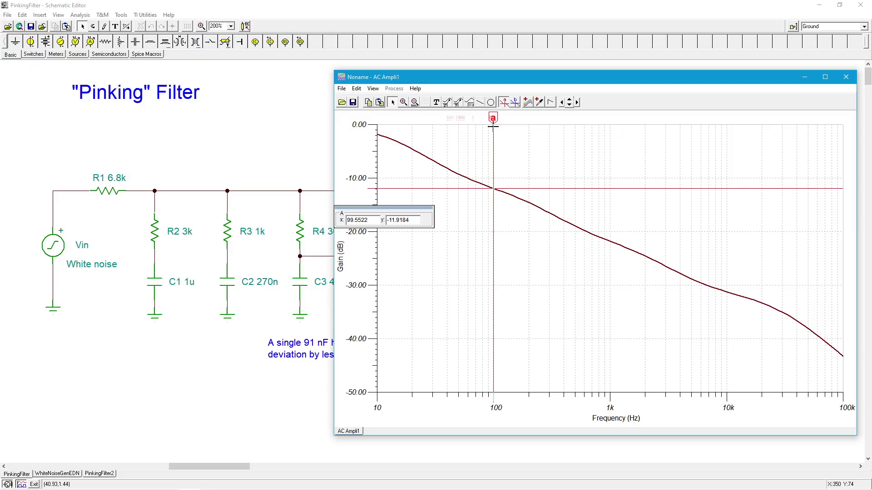
left_click_drag(493, 127, 609, 173)
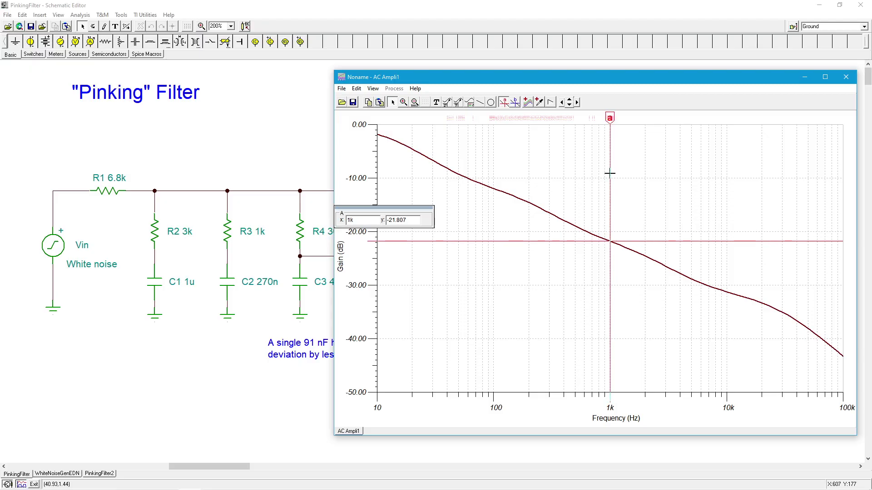
left_click_drag(610, 173, 610, 173)
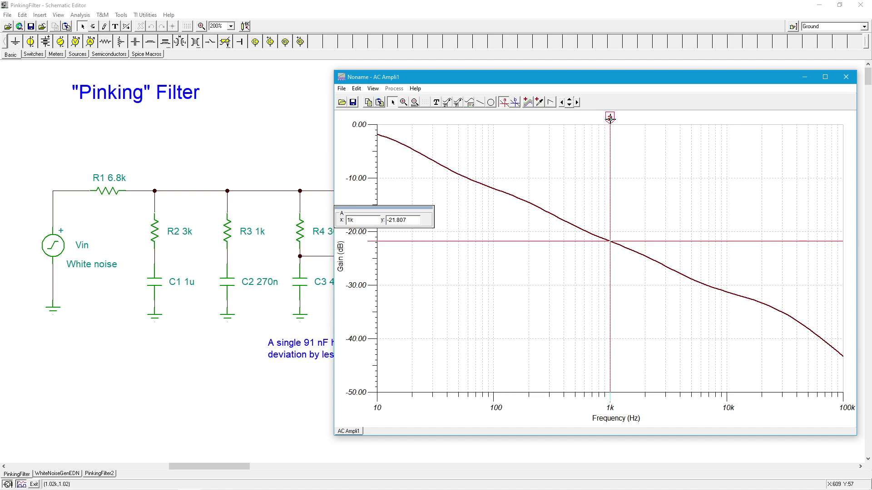
left_click_drag(610, 118, 493, 117)
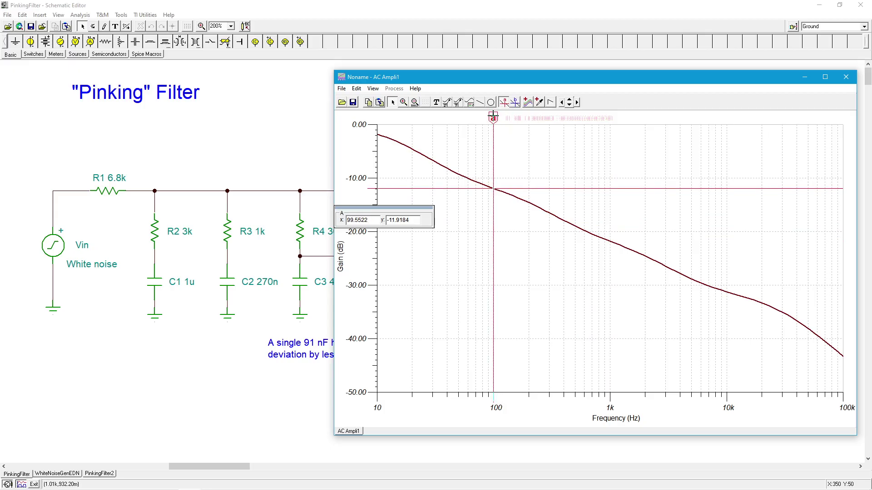
left_click_drag(493, 117, 610, 157)
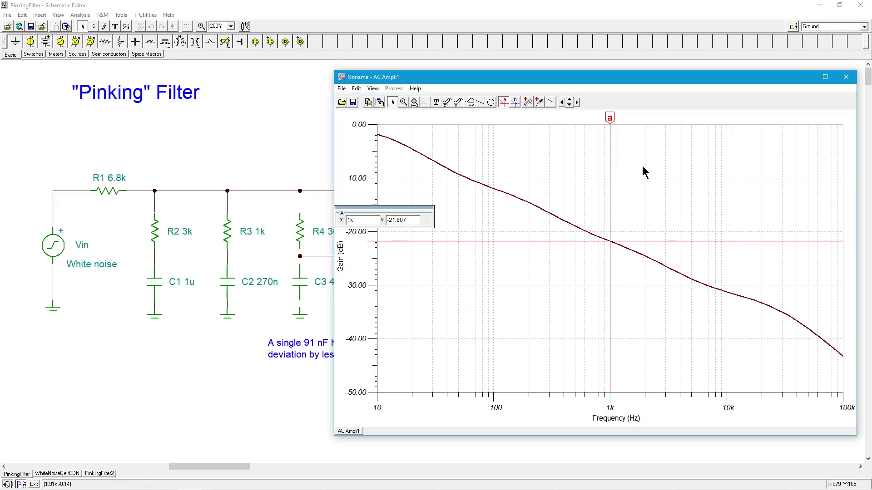
left_click(503, 102)
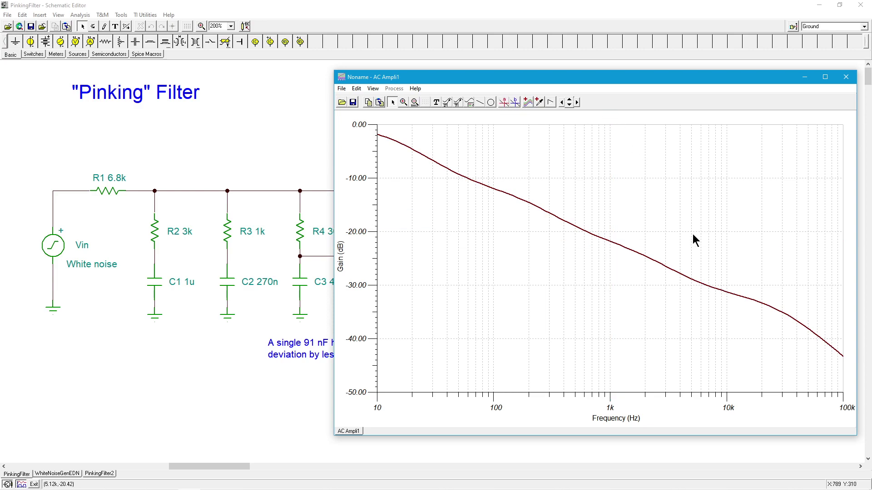
left_click(846, 76)
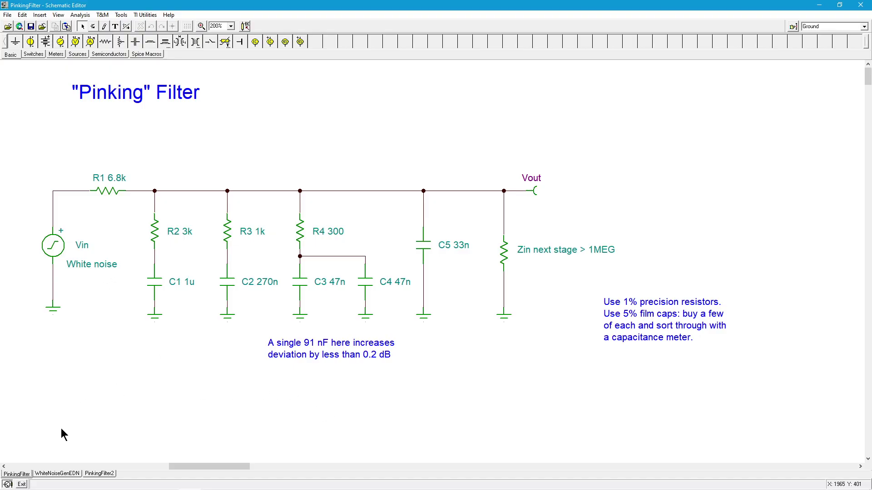
- View the WhiteNoiseGenEDN schematic, then inspect the Vin generator's signal settings in PinkingFilter2 without changing them
left_click(65, 473)
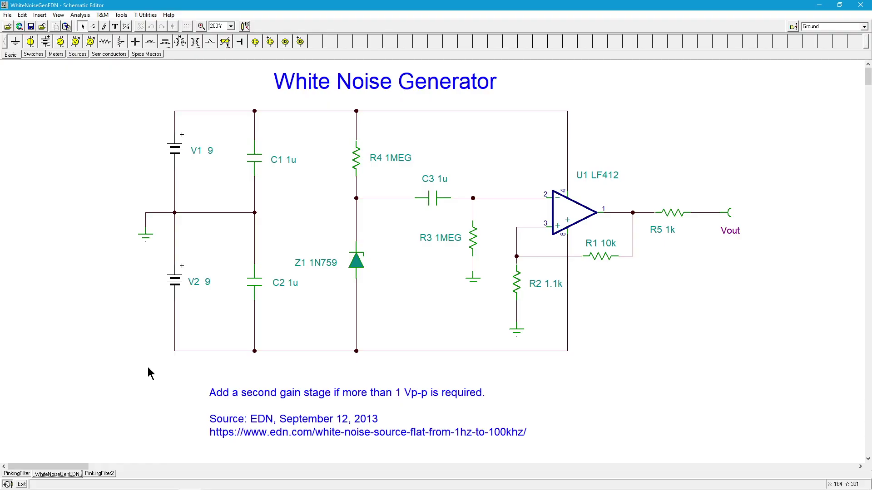
left_click(108, 474)
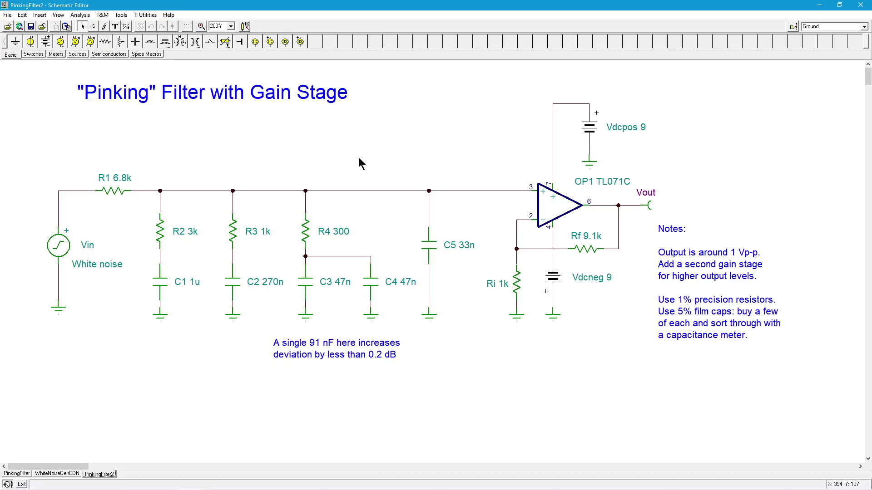
double_click(63, 246)
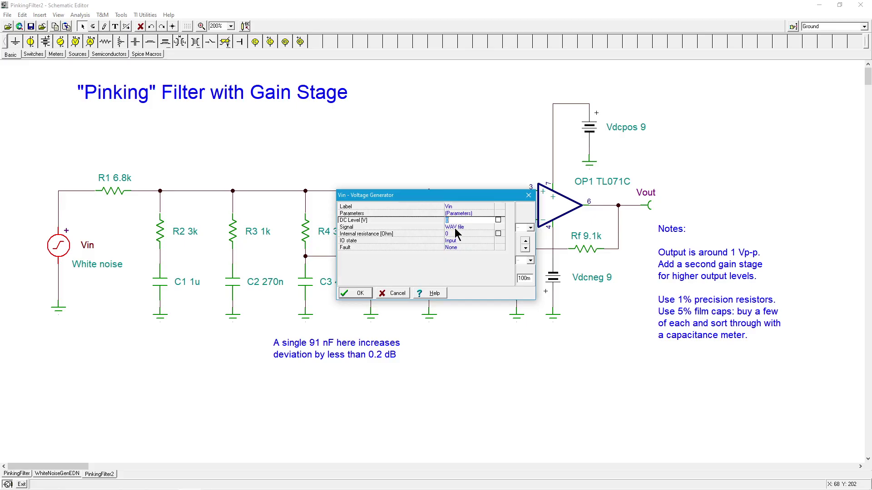
left_click(397, 294)
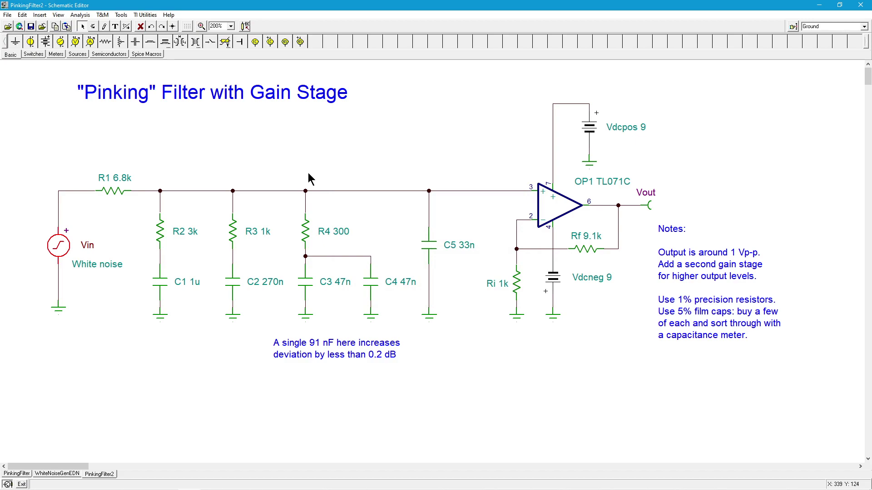
- Run a transient analysis of the gain-stage circuit from 0 to 4 s and separate the Vin and Vout curves
left_click(236, 143)
left_click(80, 14)
left_click(112, 93)
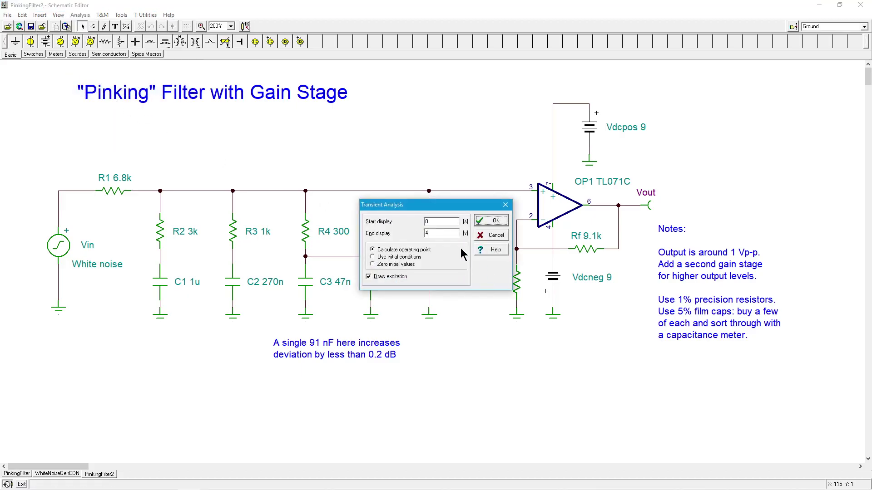
left_click(494, 223)
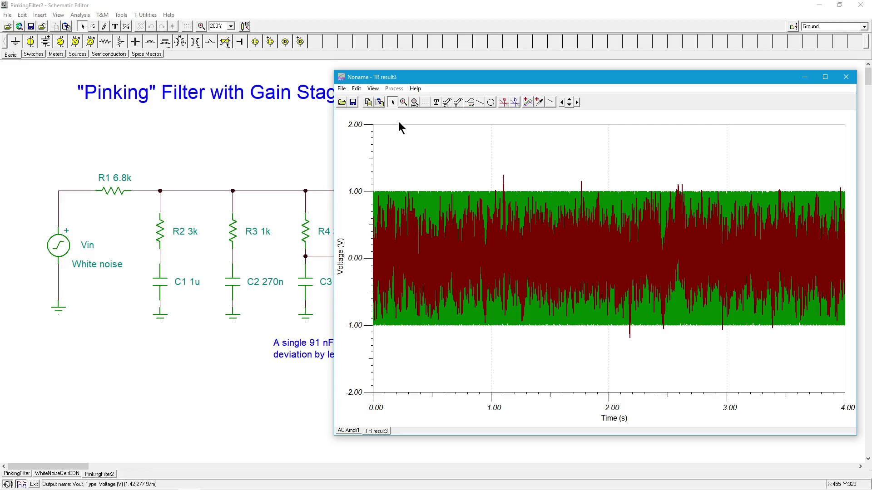
left_click(374, 89)
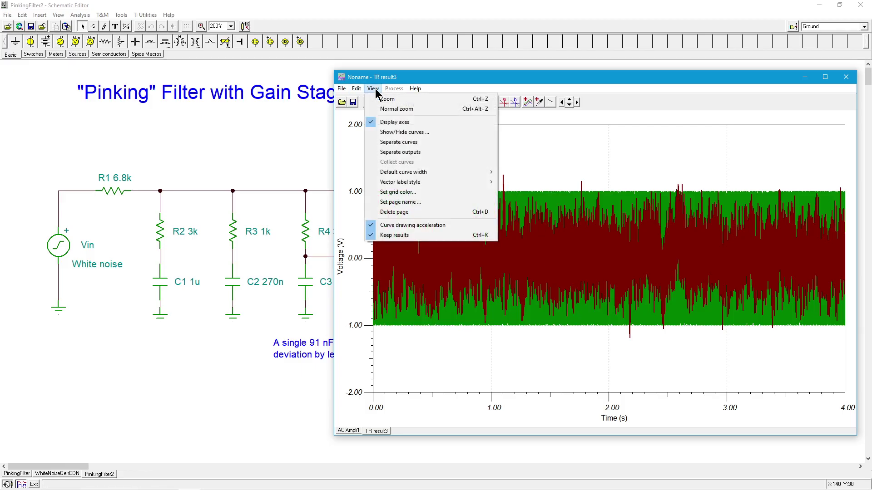
left_click(412, 142)
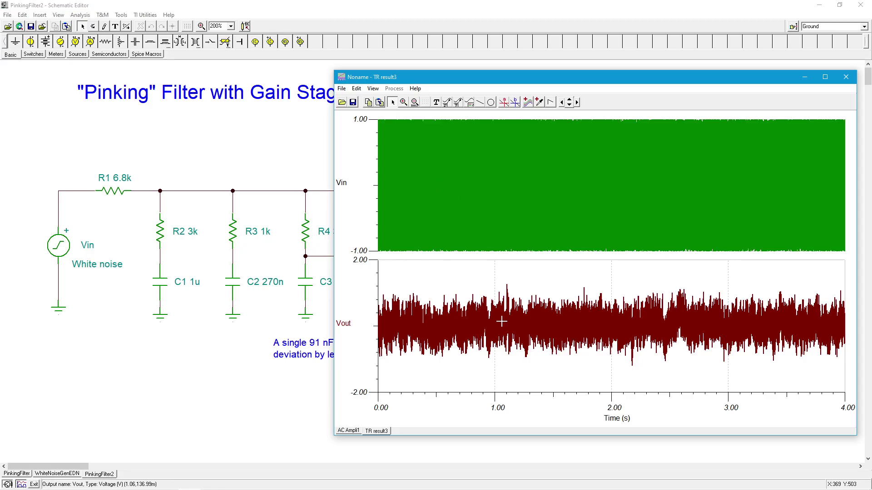
- Play the Vin curve and the Vout curve as sound, then close the transient results
left_click(510, 173)
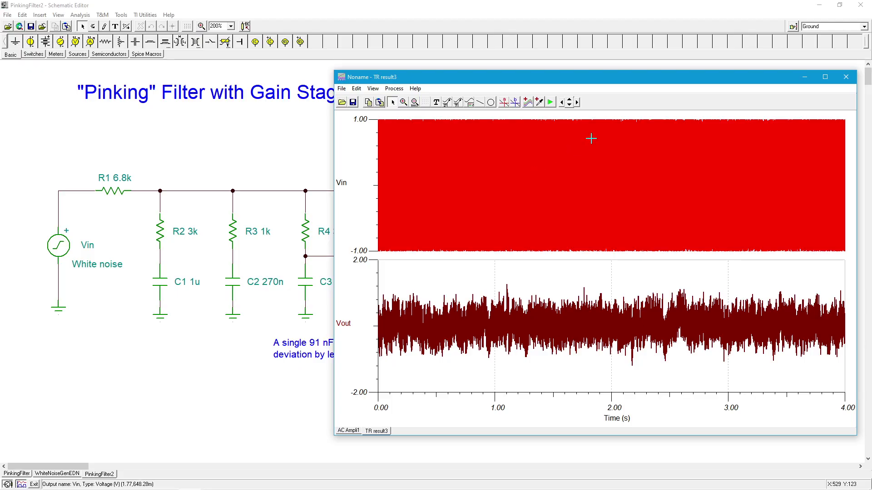
left_click(550, 104)
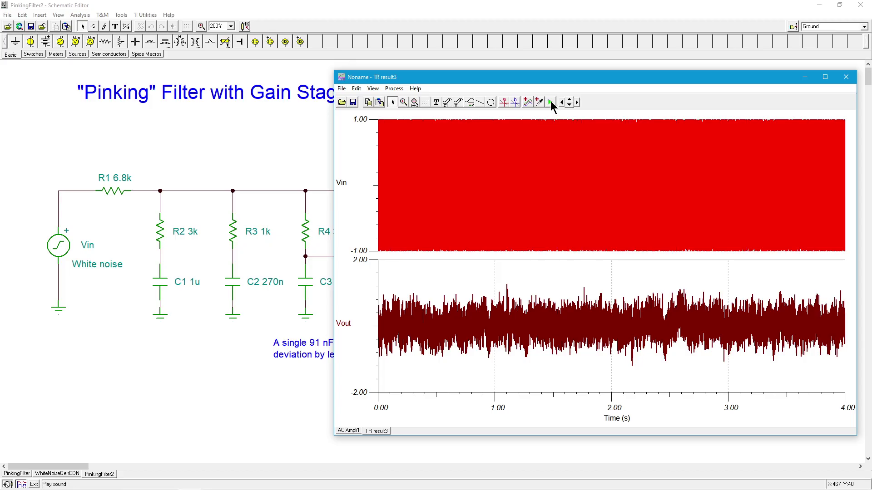
left_click(573, 321)
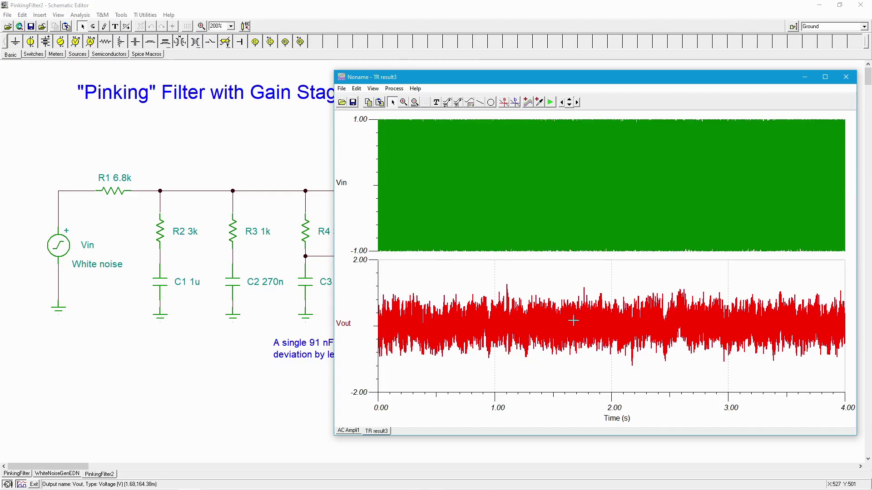
left_click(550, 103)
left_click(846, 77)
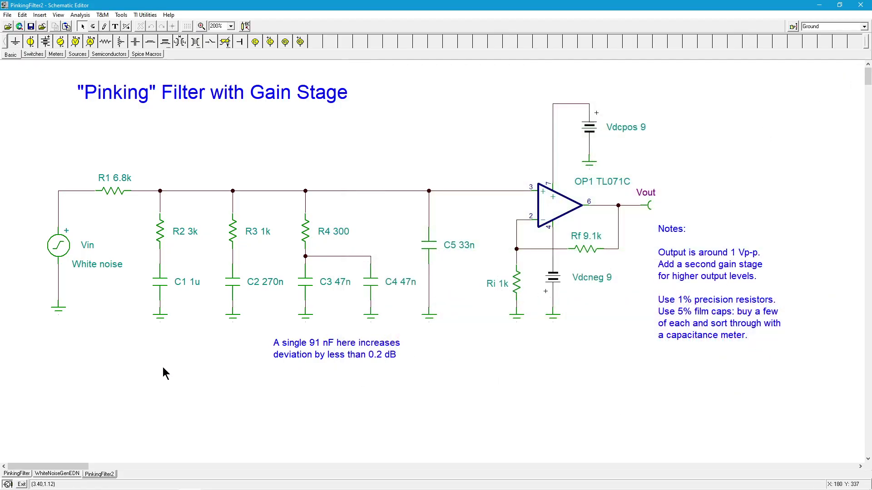
- Compare the white noise generator's output stage with the input of the pinking filter with gain stage
left_click(67, 474)
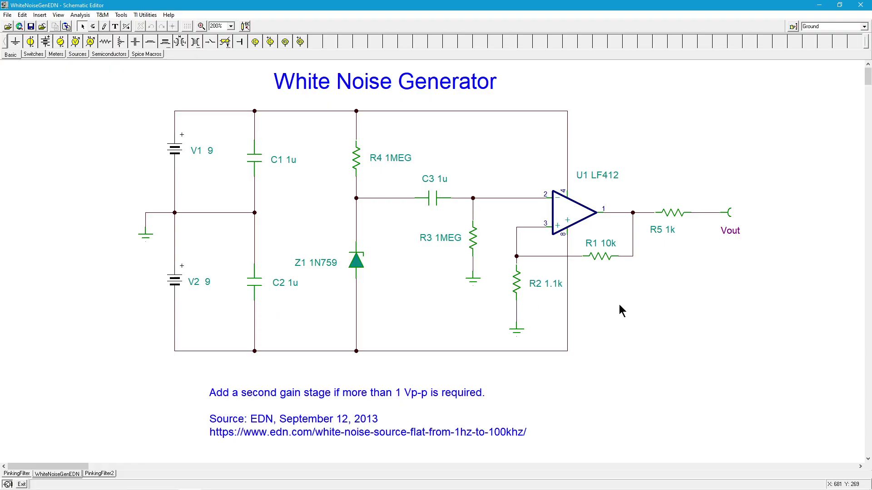
left_click(99, 473)
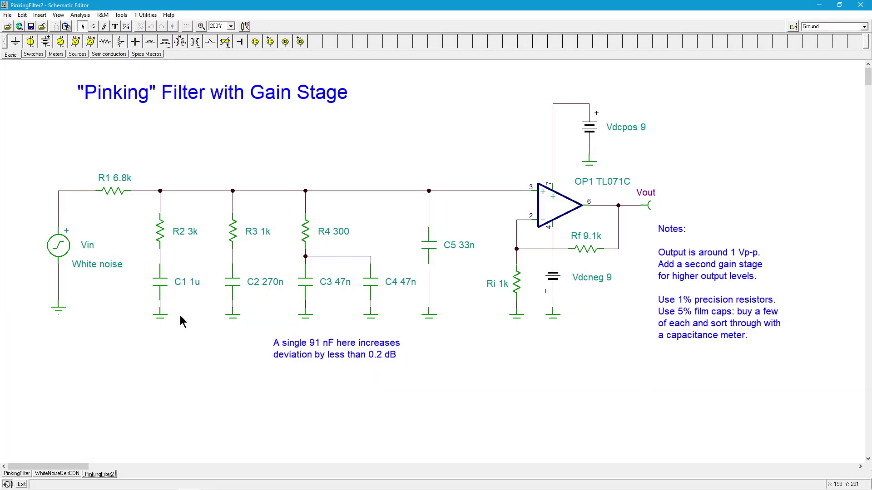
left_click(66, 474)
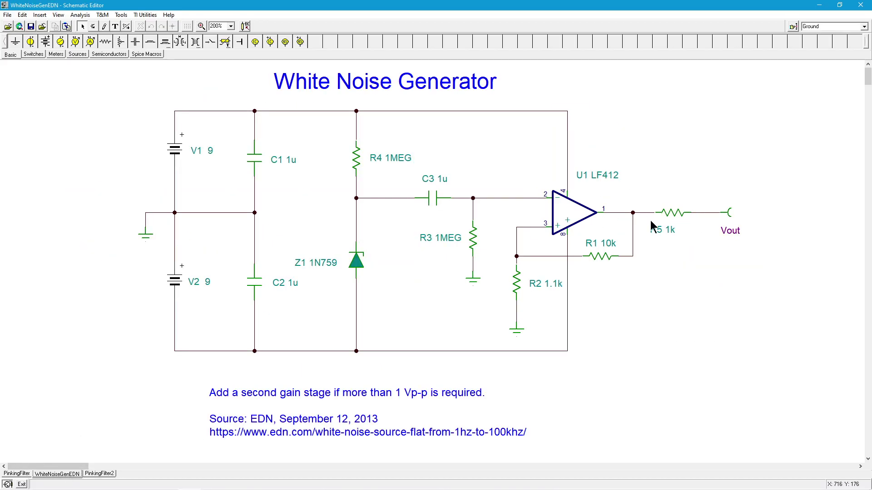
left_click(100, 474)
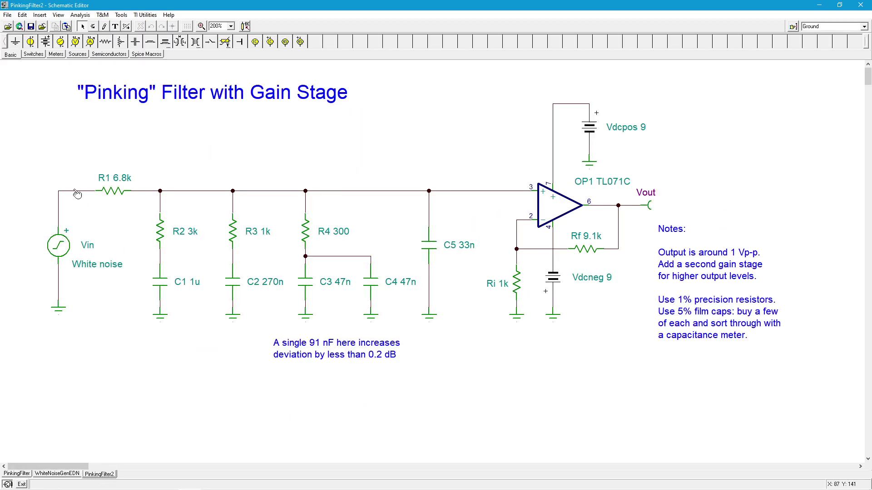